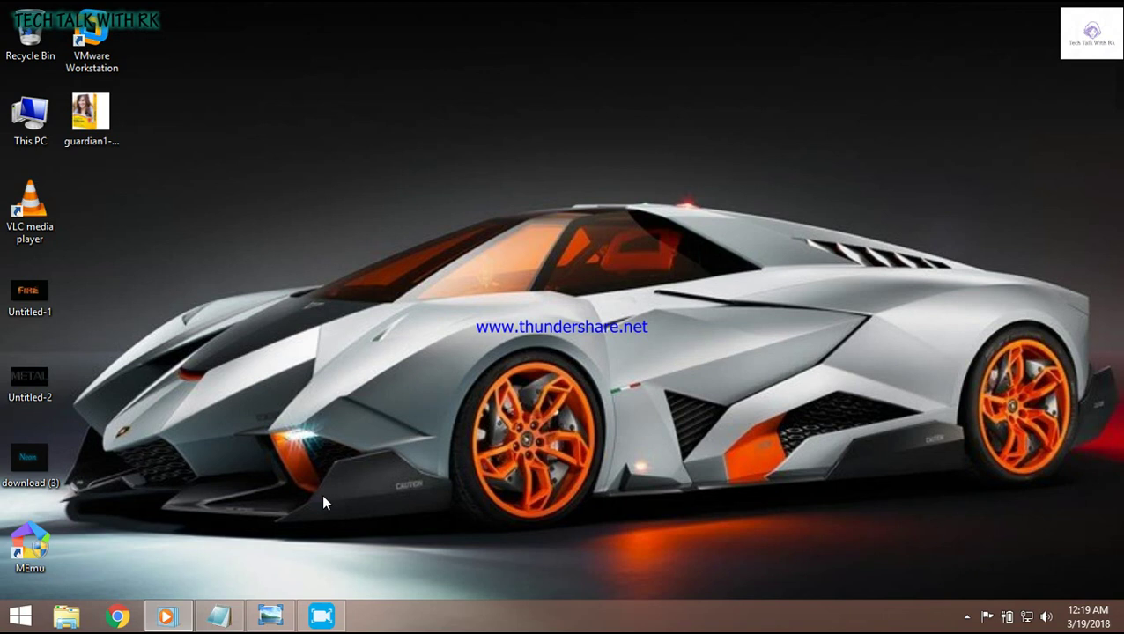
# Step: Close the Guardian NetSecure product image and open This PC from the desktop
pyautogui.click(270, 616)
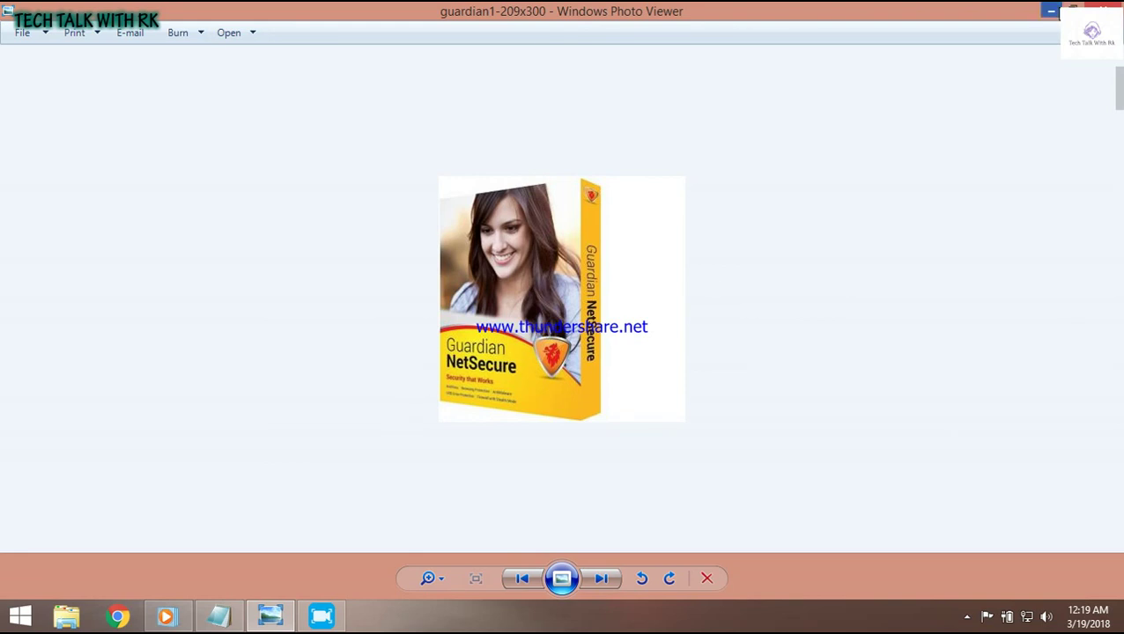
pyautogui.click(1051, 11)
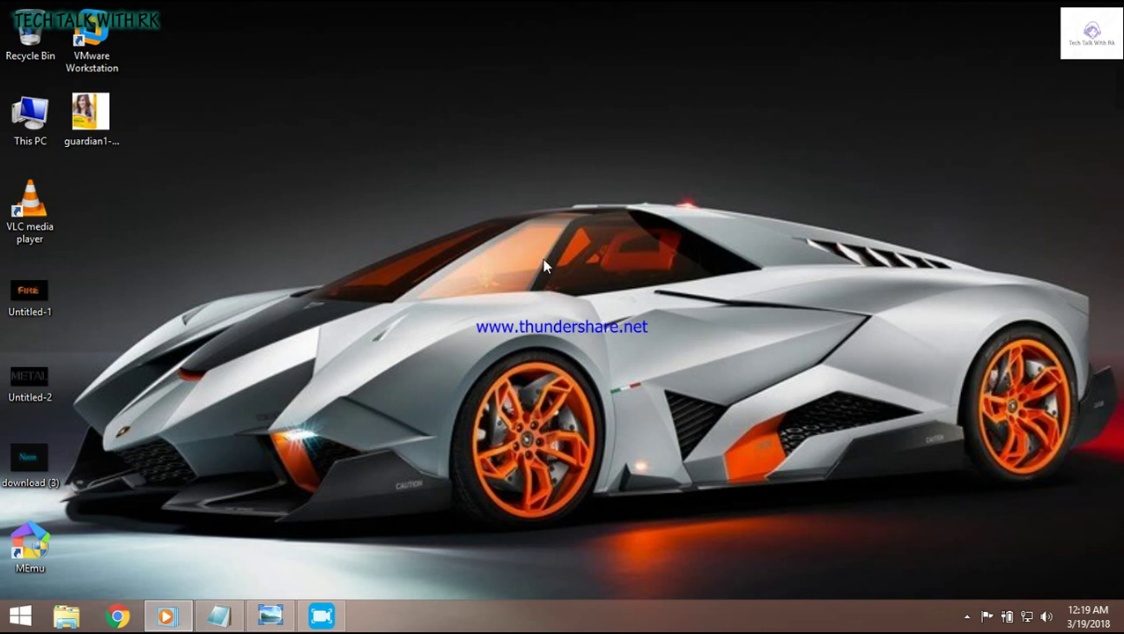
pyautogui.doubleClick(35, 134)
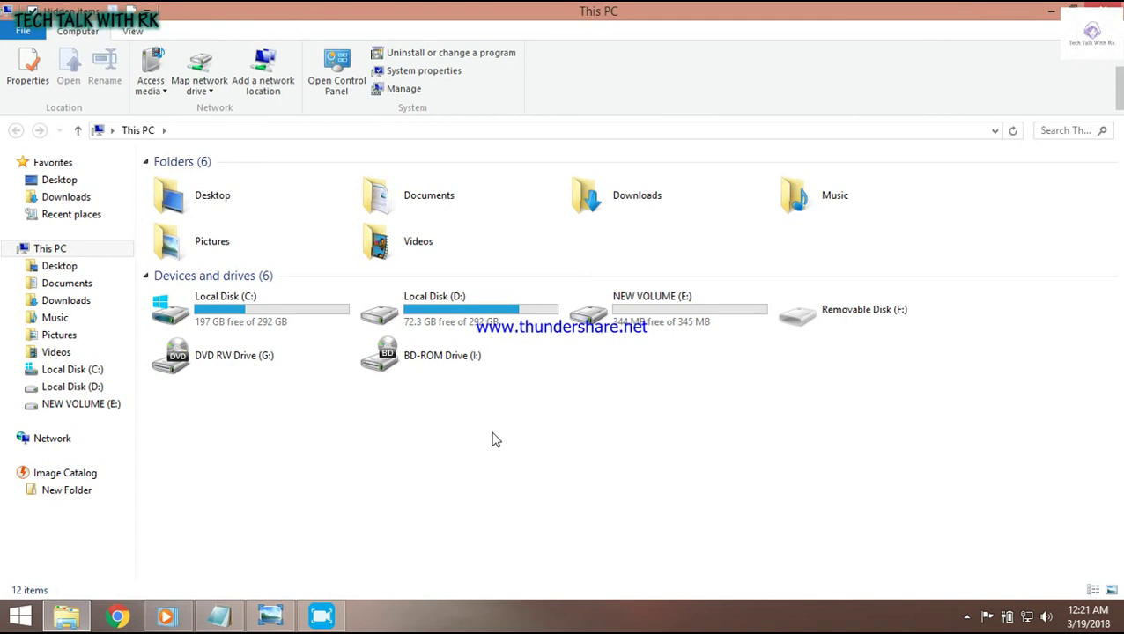
# Step: Browse the Guardian disc's files on DVD RW Drive (G:), then go back to This PC
pyautogui.click(267, 361)
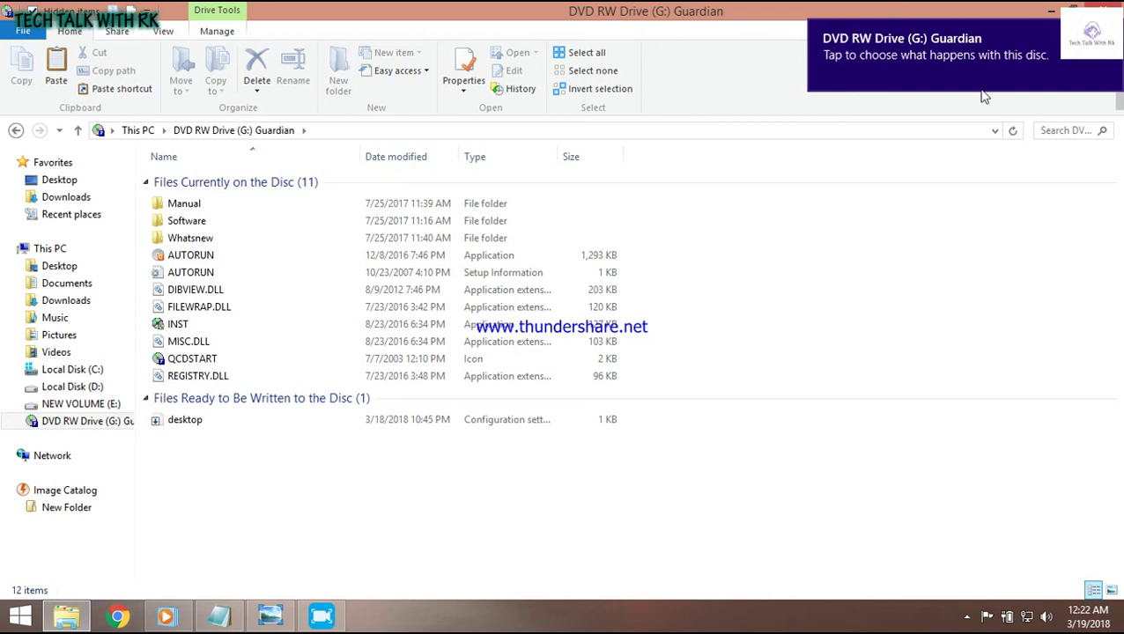
pyautogui.click(15, 131)
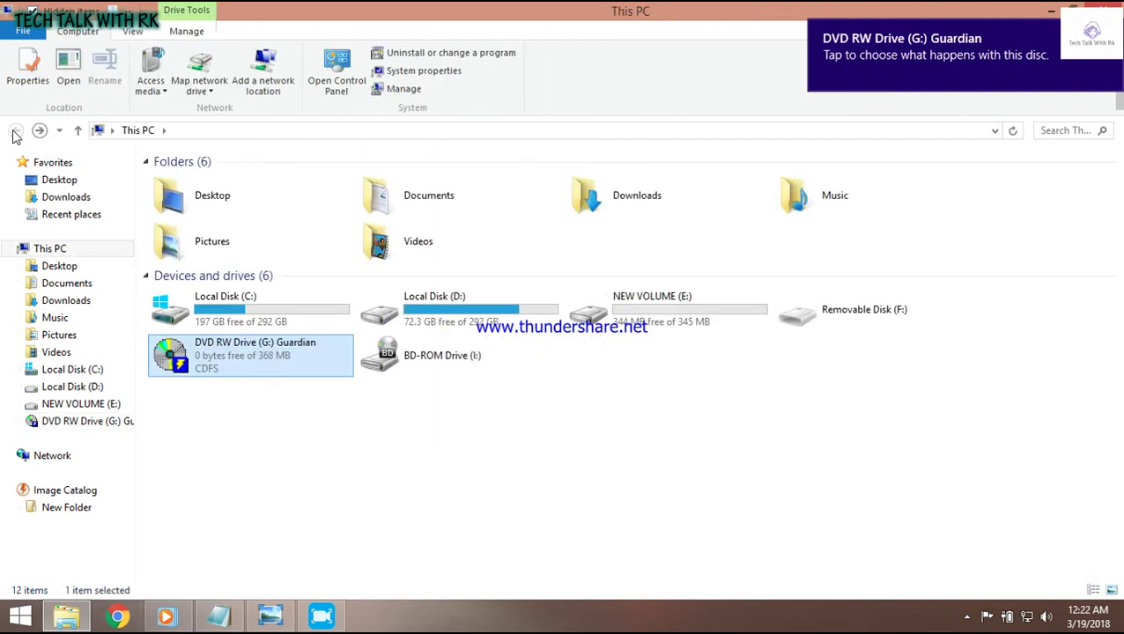
# Step: Run the Guardian disc in DVD RW Drive (G:) and choose Install in the Guardian NetSecure setup
pyautogui.doubleClick(307, 371)
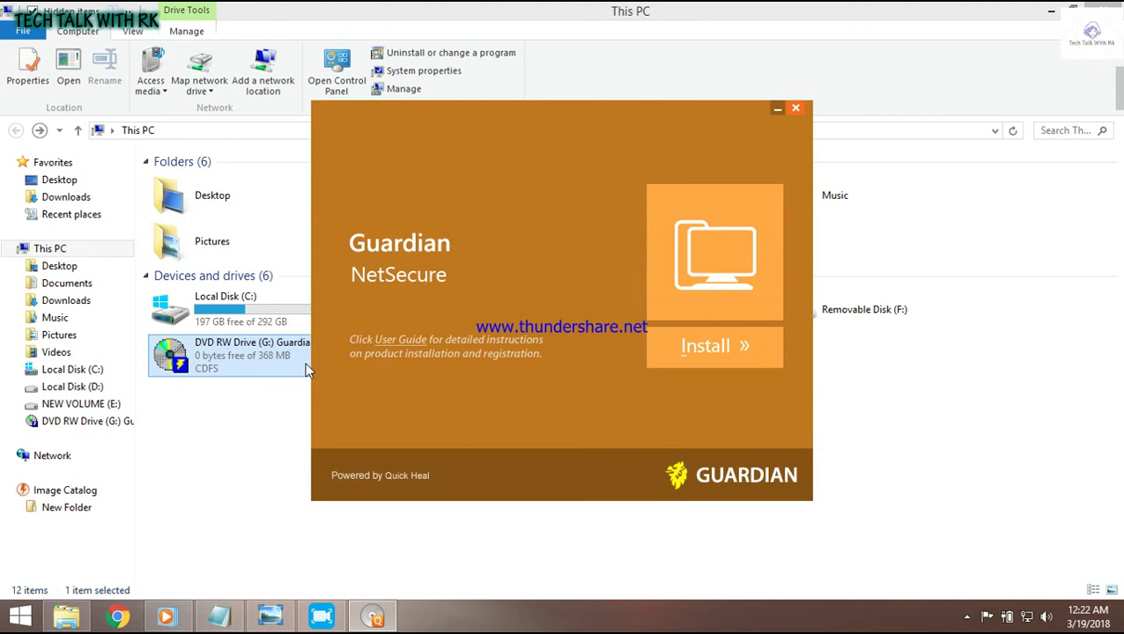
pyautogui.click(729, 347)
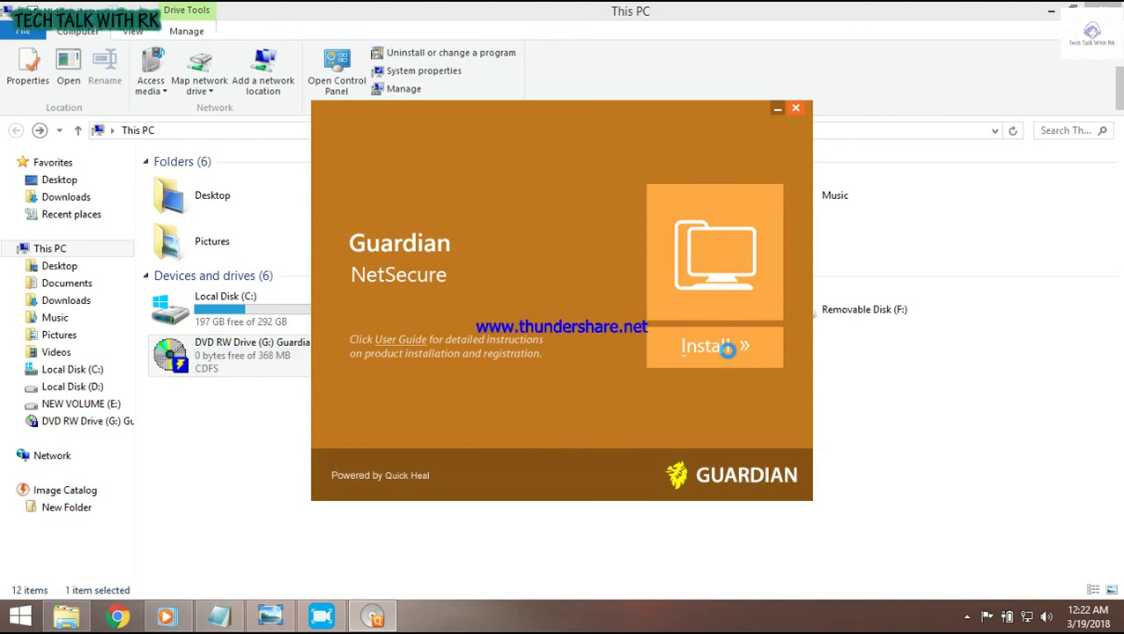
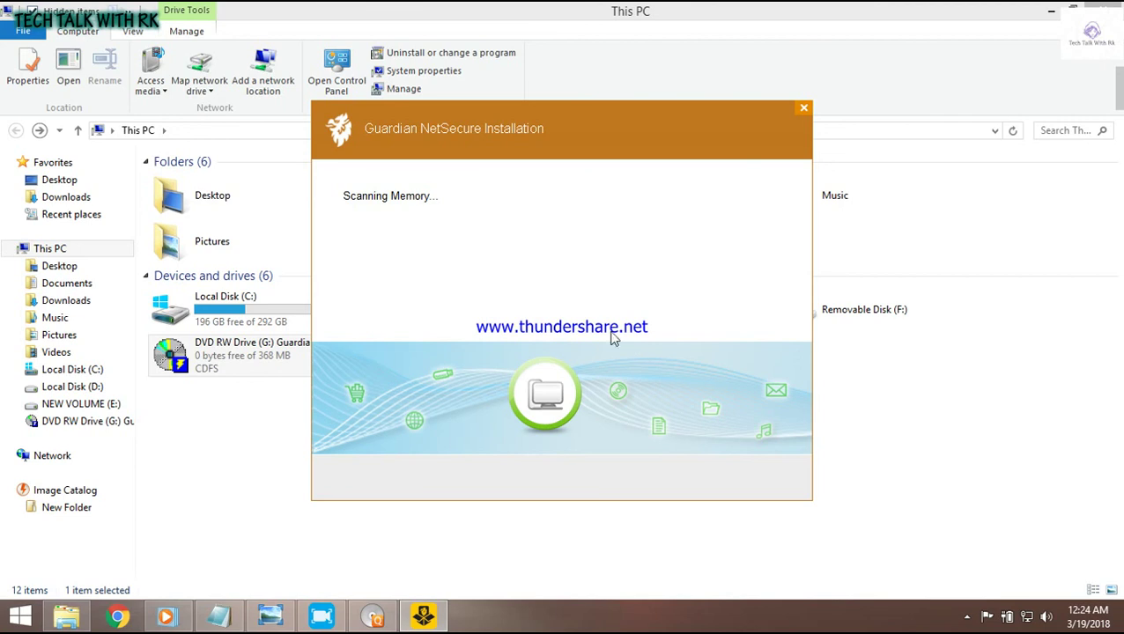
# Step: Minimise the This PC window to reveal the desktop and the Guardian NetSecure scanning window
pyautogui.click(1052, 10)
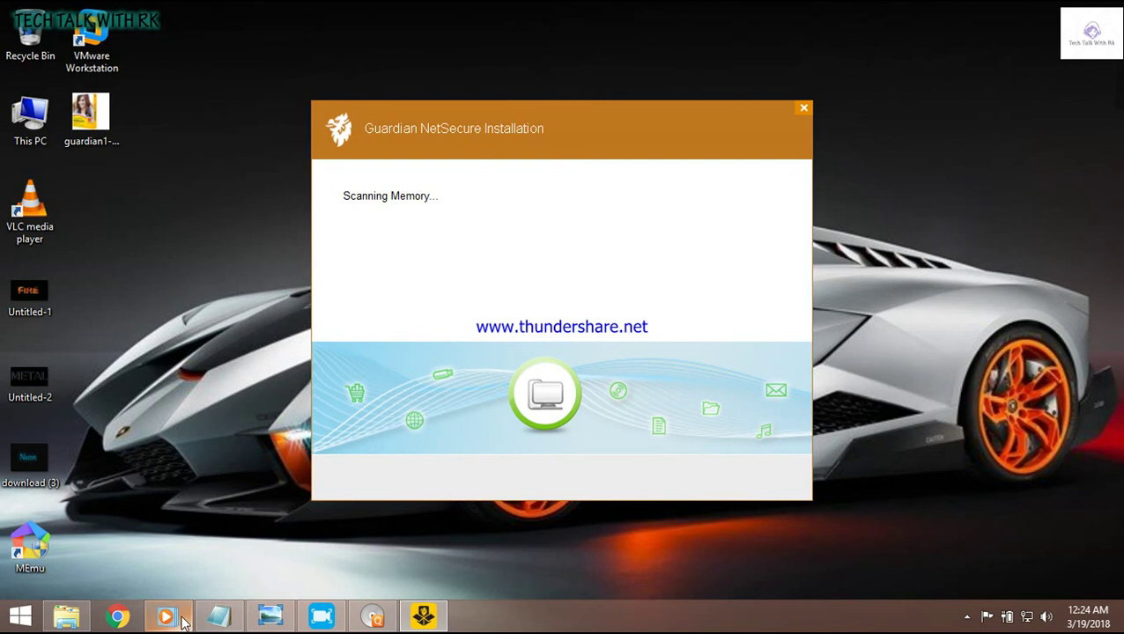
# Step: Hide the media player window and bring the Guardian NetSecure launcher to the front
pyautogui.moveTo(179, 602)
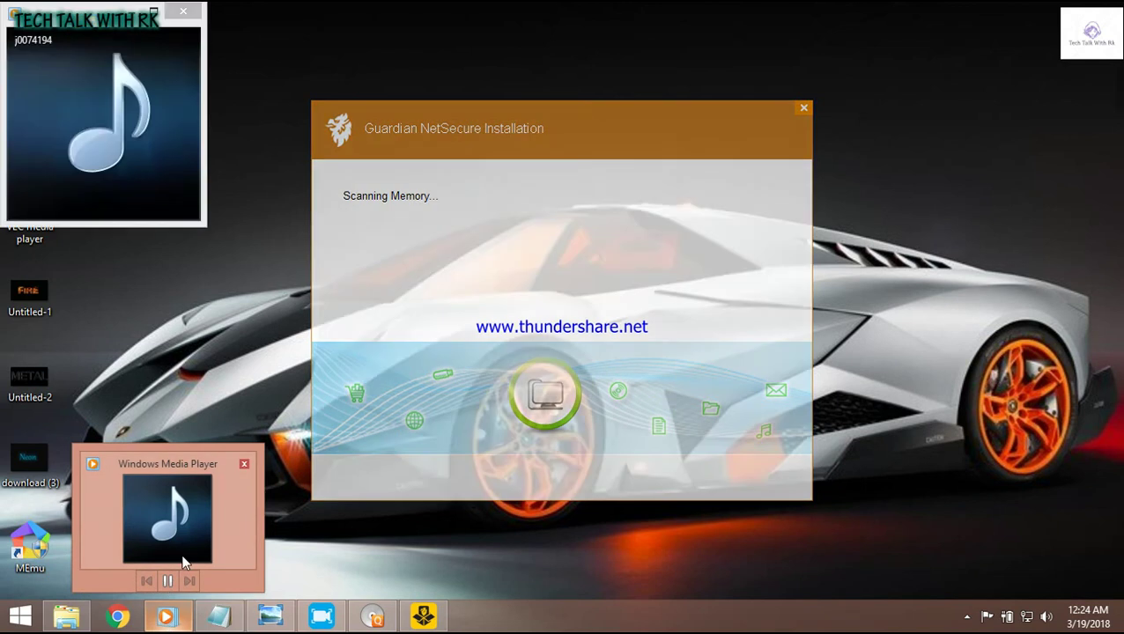
pyautogui.click(183, 561)
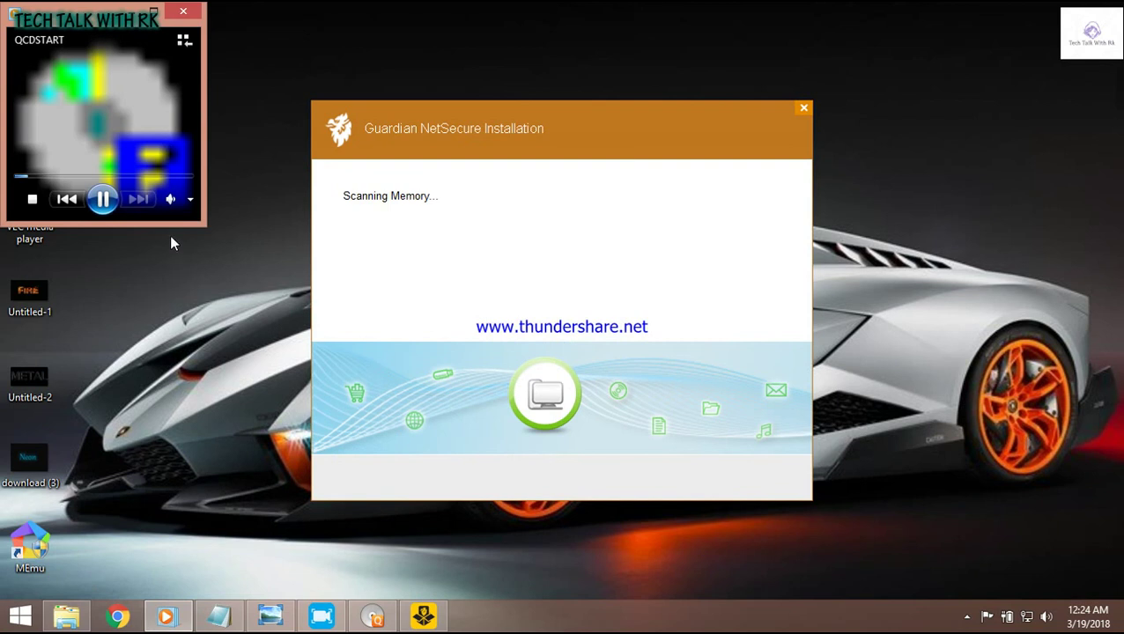
pyautogui.click(153, 12)
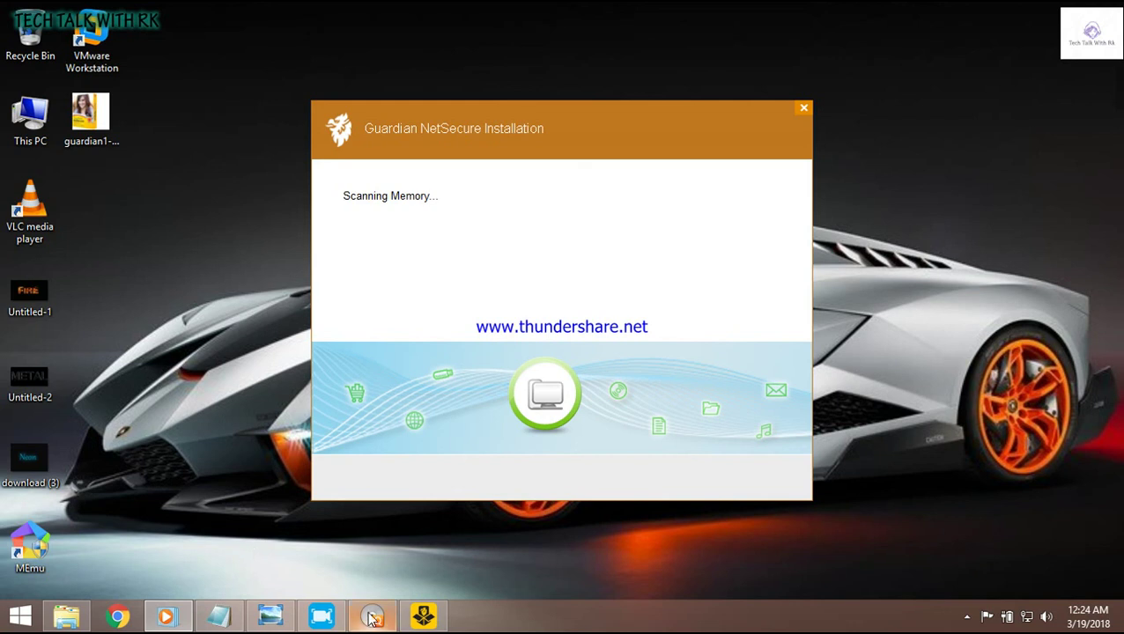
pyautogui.moveTo(370, 617)
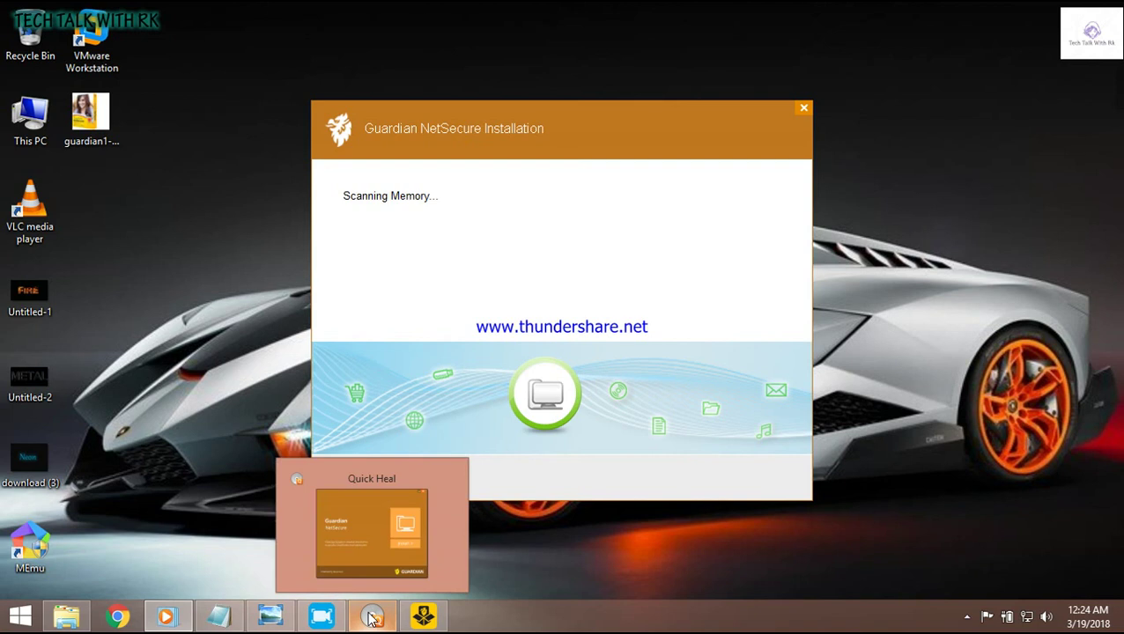
pyautogui.moveTo(424, 619)
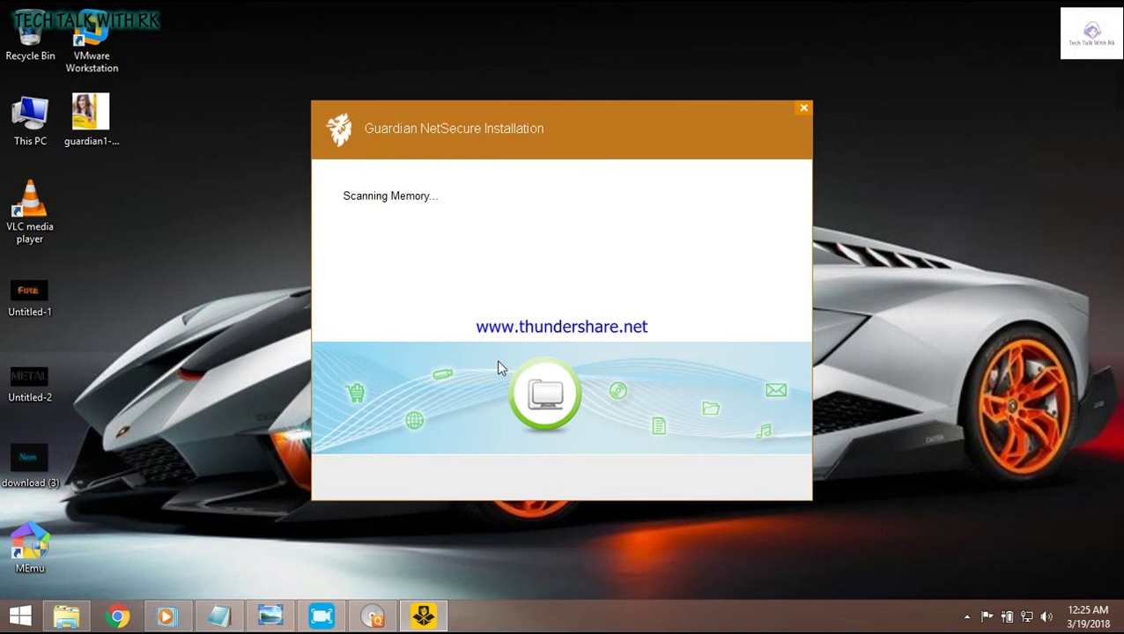
pyautogui.click(374, 619)
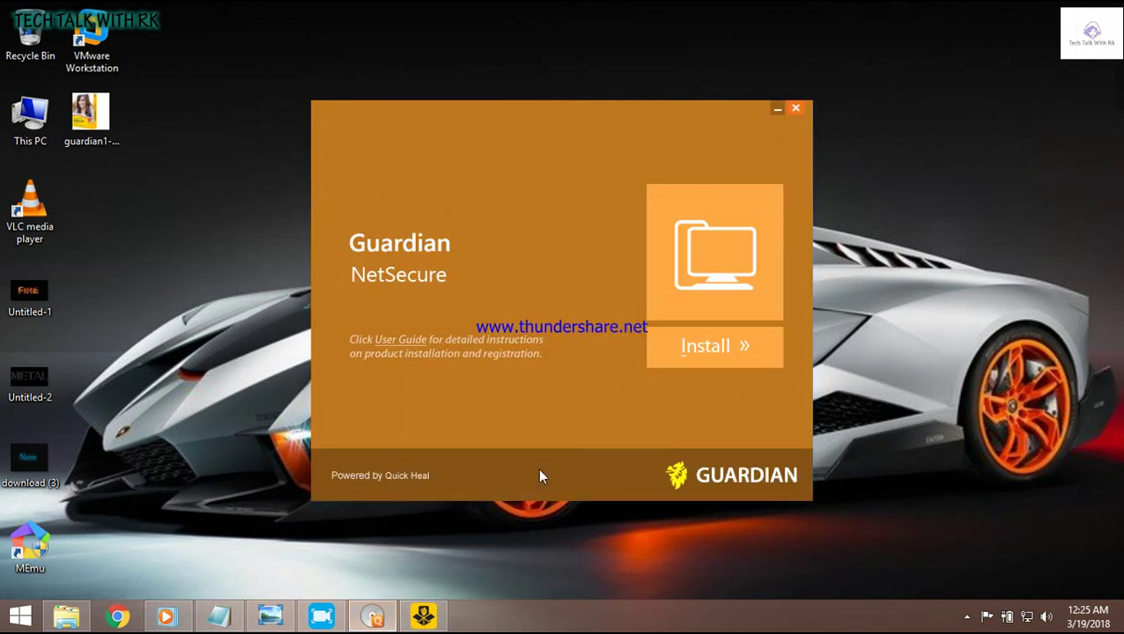
# Step: Start the Guardian NetSecure installation with Install » from the launcher
pyautogui.click(422, 618)
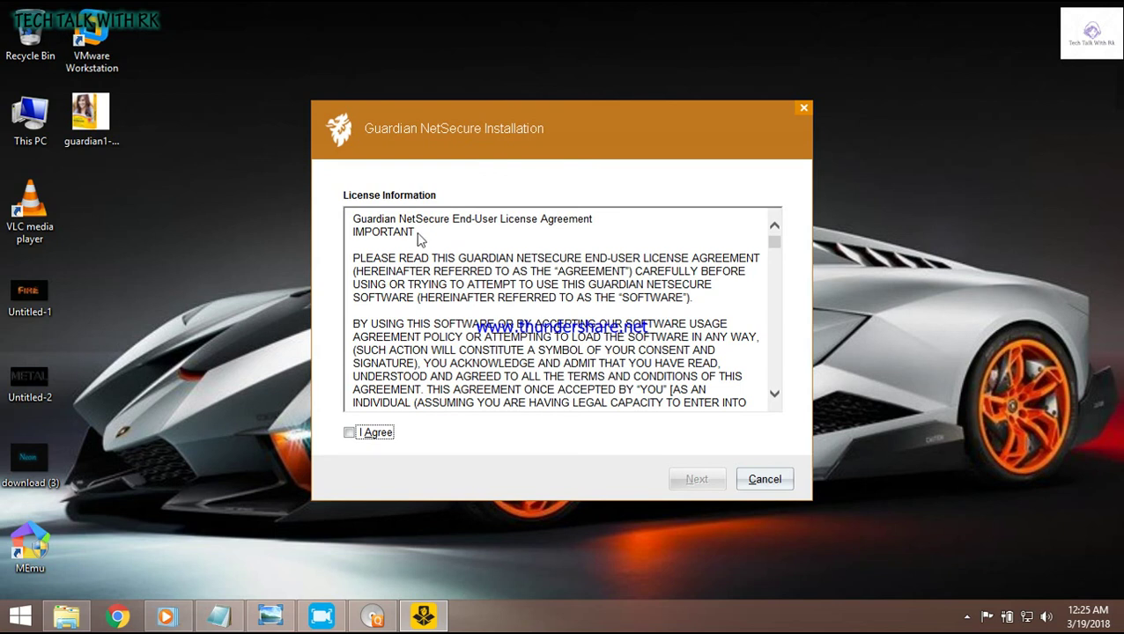
# Step: Accept the licence agreement and install to the default C:\Program Files\Quick Heal\Guardian NetSecure folder
pyautogui.click(350, 433)
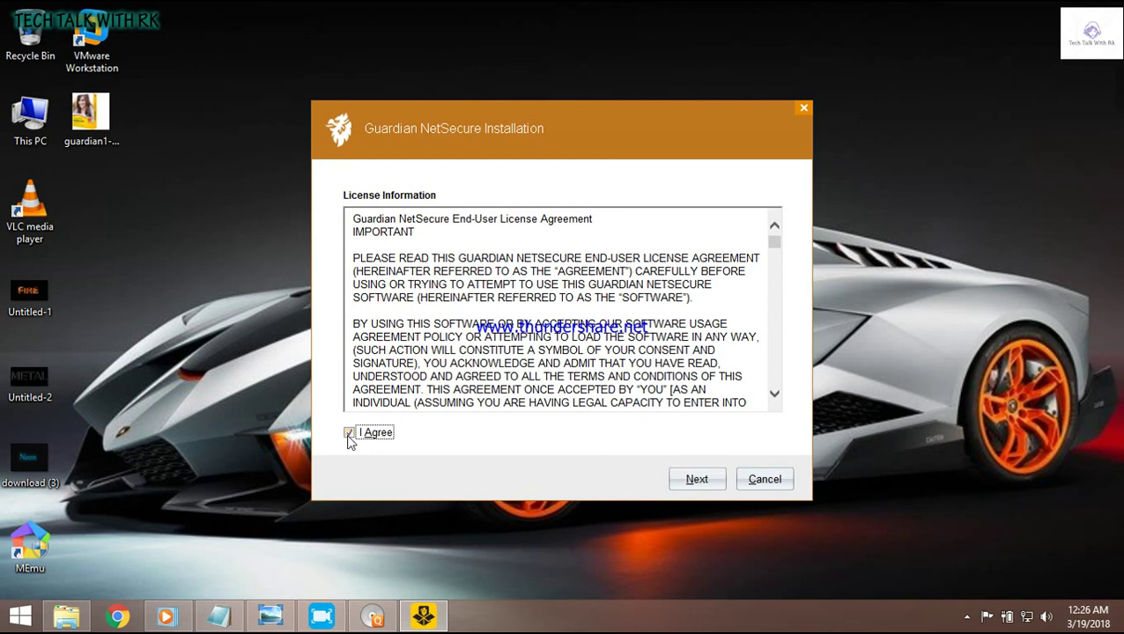
pyautogui.click(698, 479)
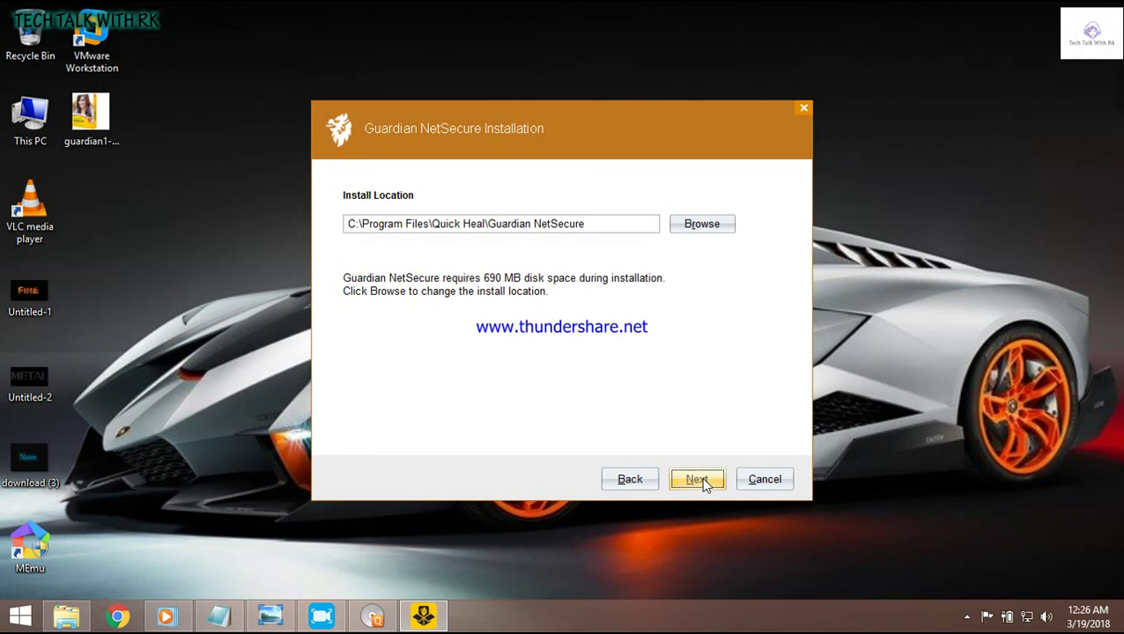
pyautogui.click(696, 479)
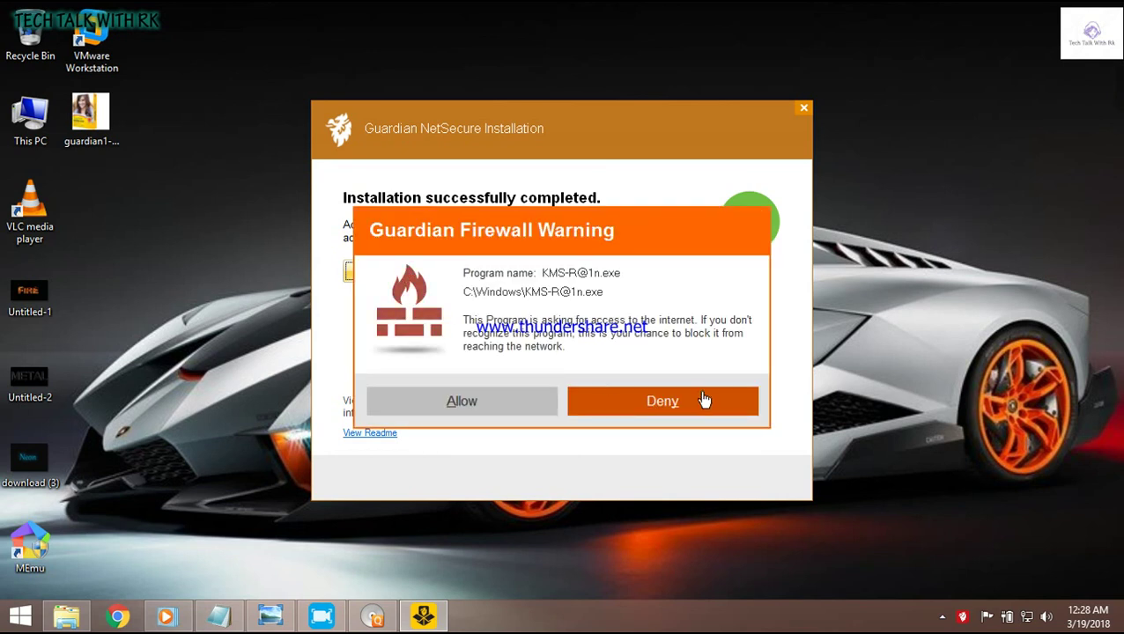
pyautogui.click(518, 404)
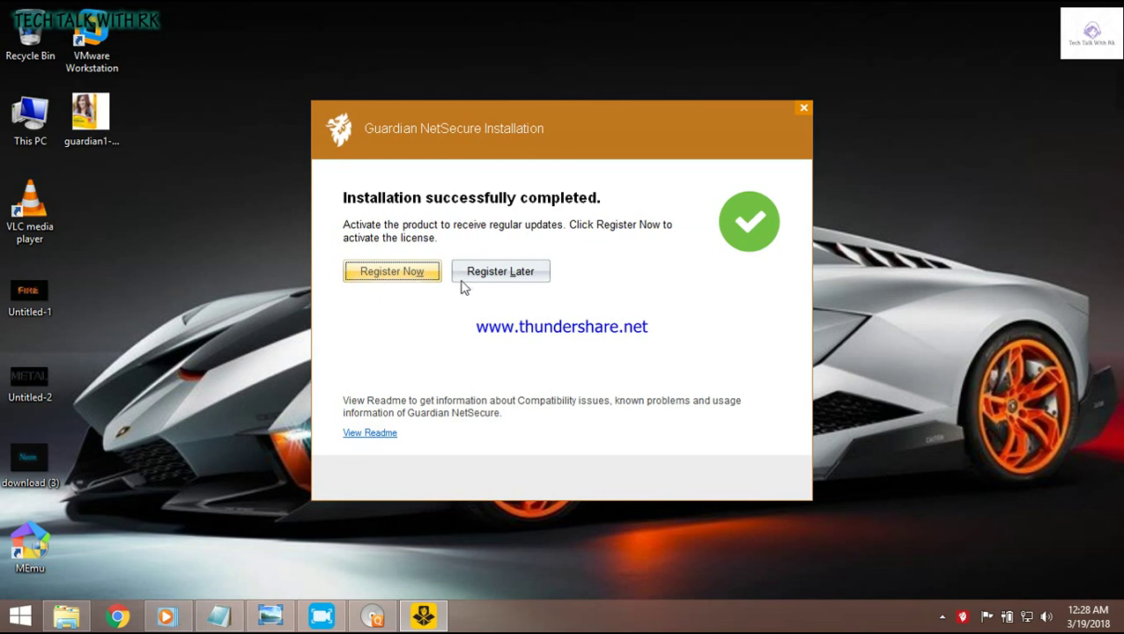
pyautogui.click(408, 280)
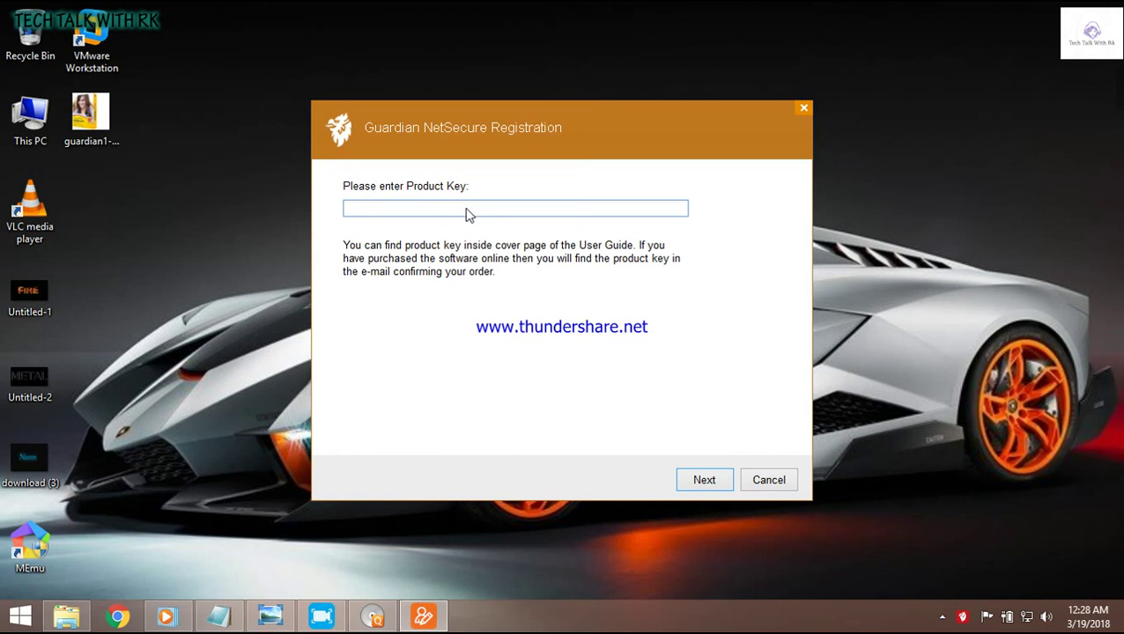
# Step: Paste the product key into the empty Product Key field
pyautogui.rightClick(465, 208)
pyautogui.click(431, 210)
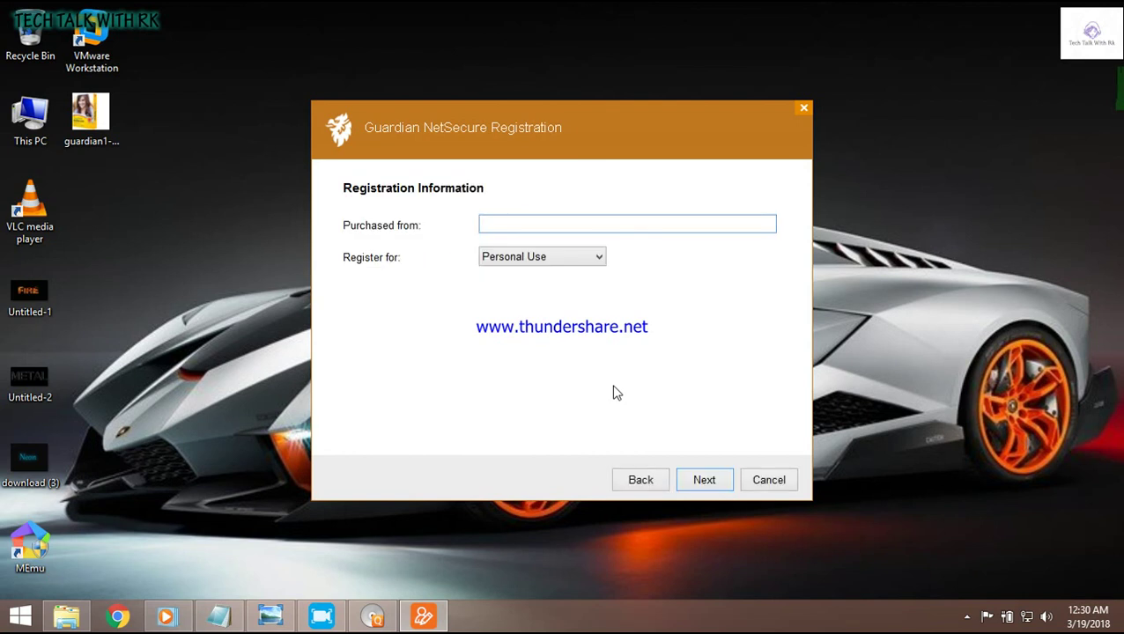
# Step: Minimise the screen recorder window to get it out of the way
pyautogui.moveTo(329, 625)
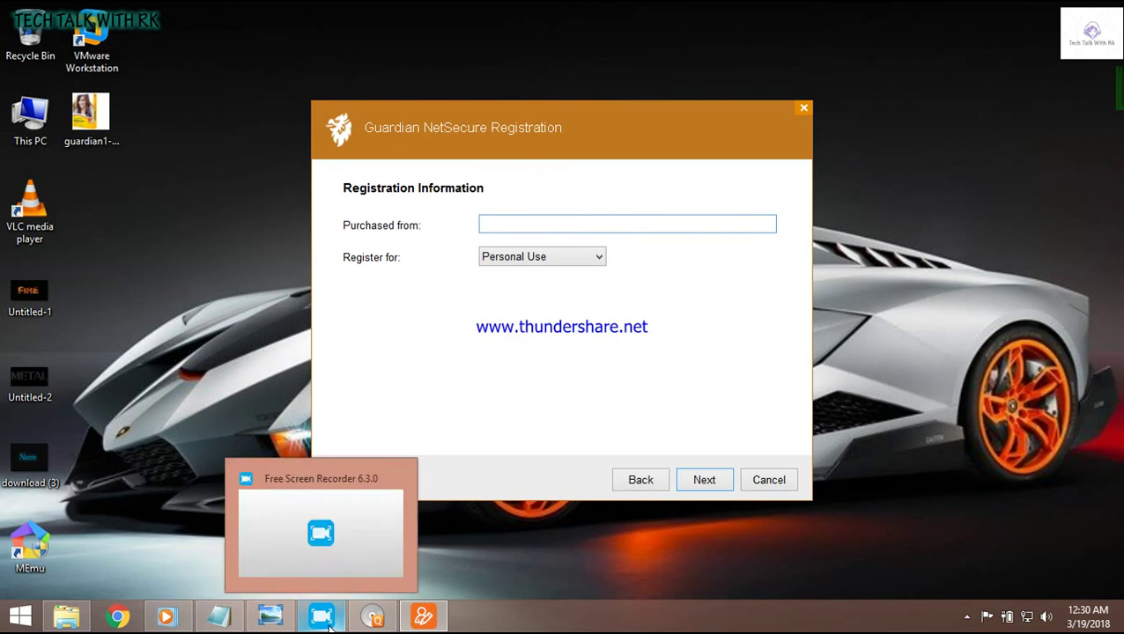
pyautogui.click(320, 574)
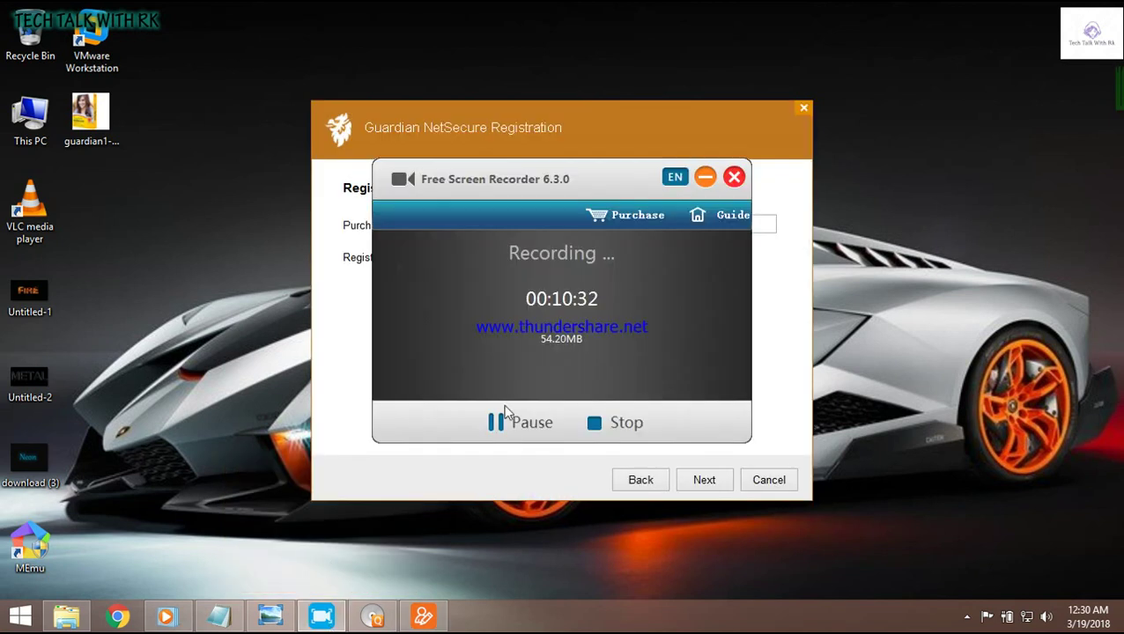
pyautogui.click(704, 179)
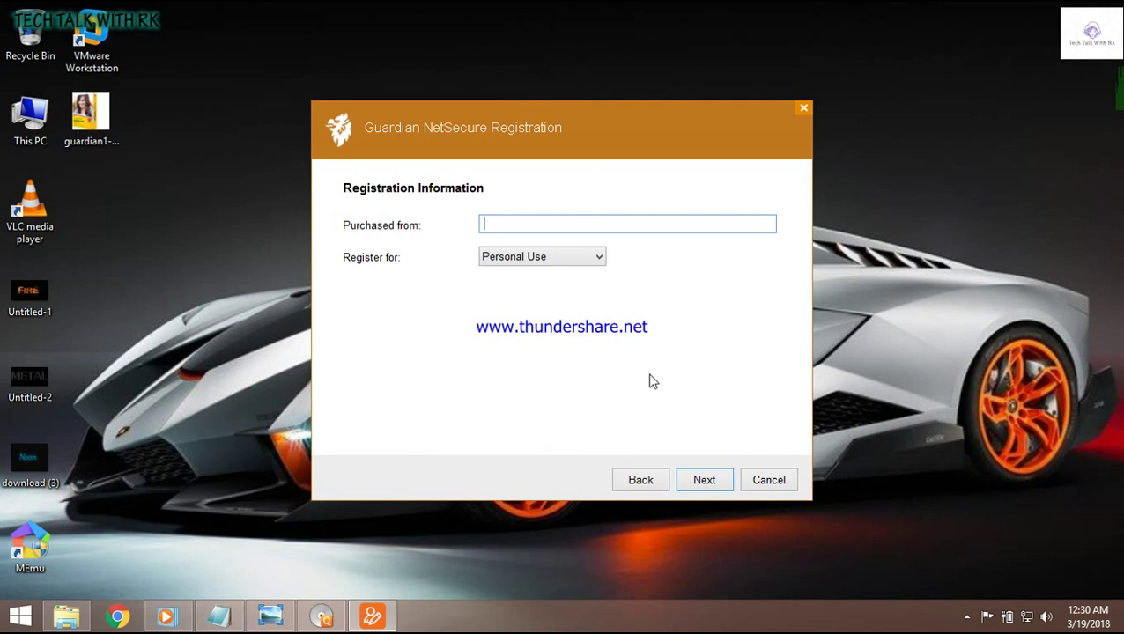
# Step: Keep Register for as Personal Use and enter 'guardian' as the Purchased from source
pyautogui.click(602, 263)
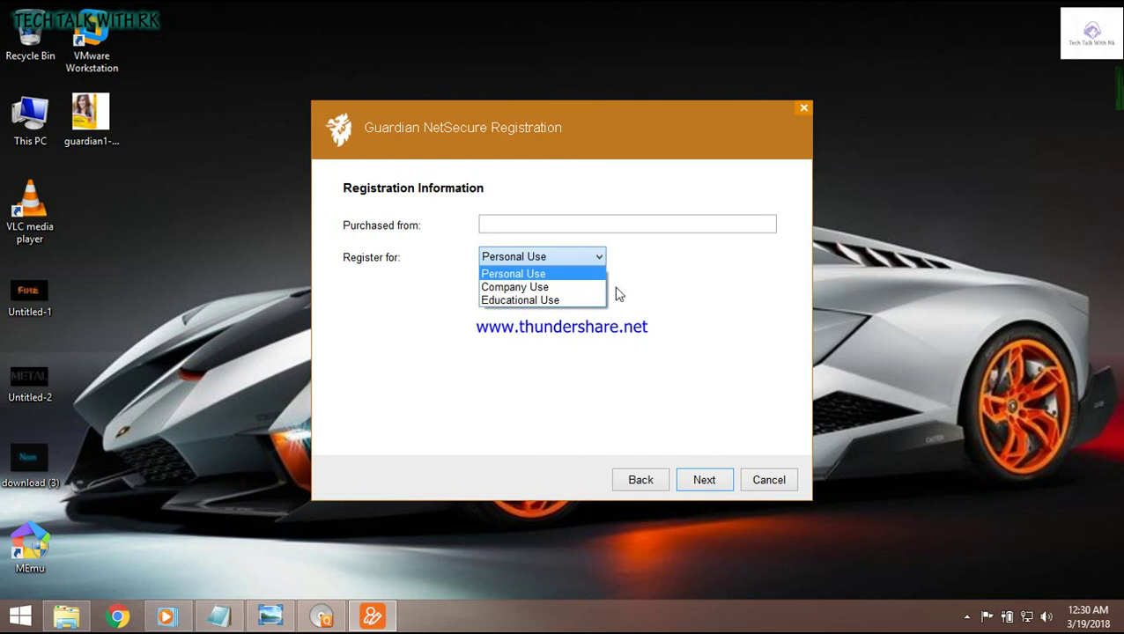
pyautogui.click(554, 278)
pyautogui.click(710, 478)
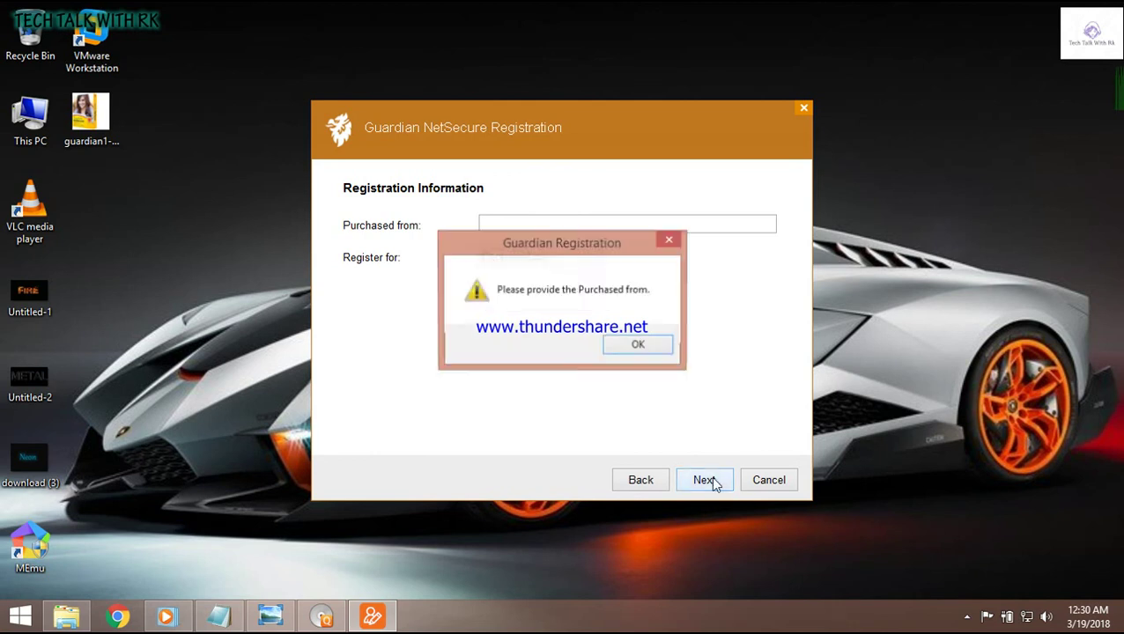
pyautogui.click(639, 345)
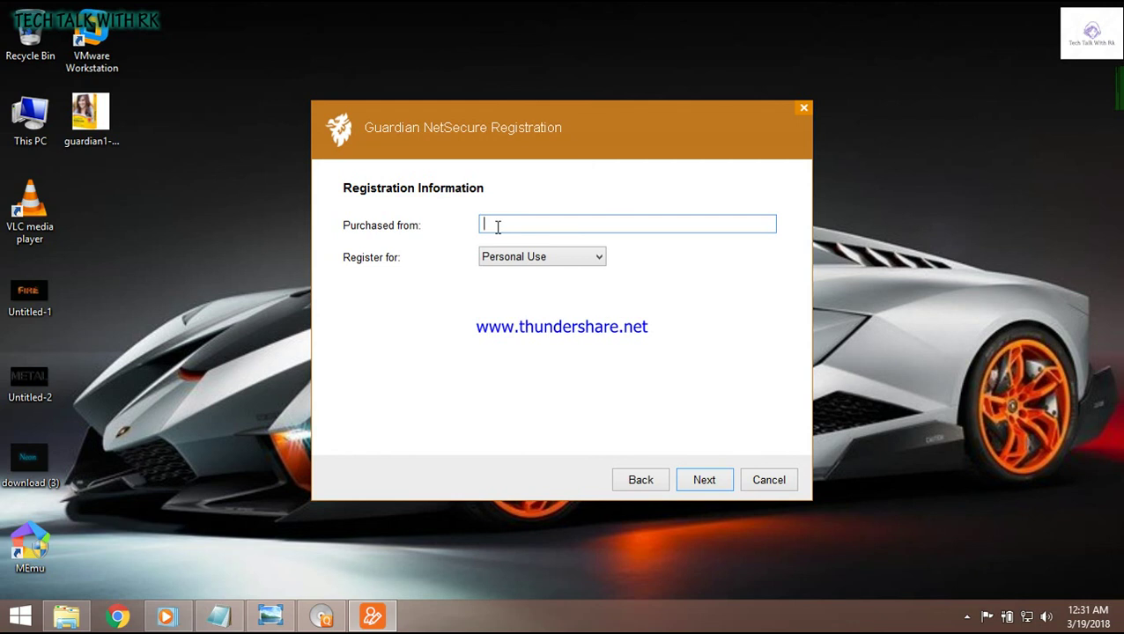
pyautogui.write('guardian')
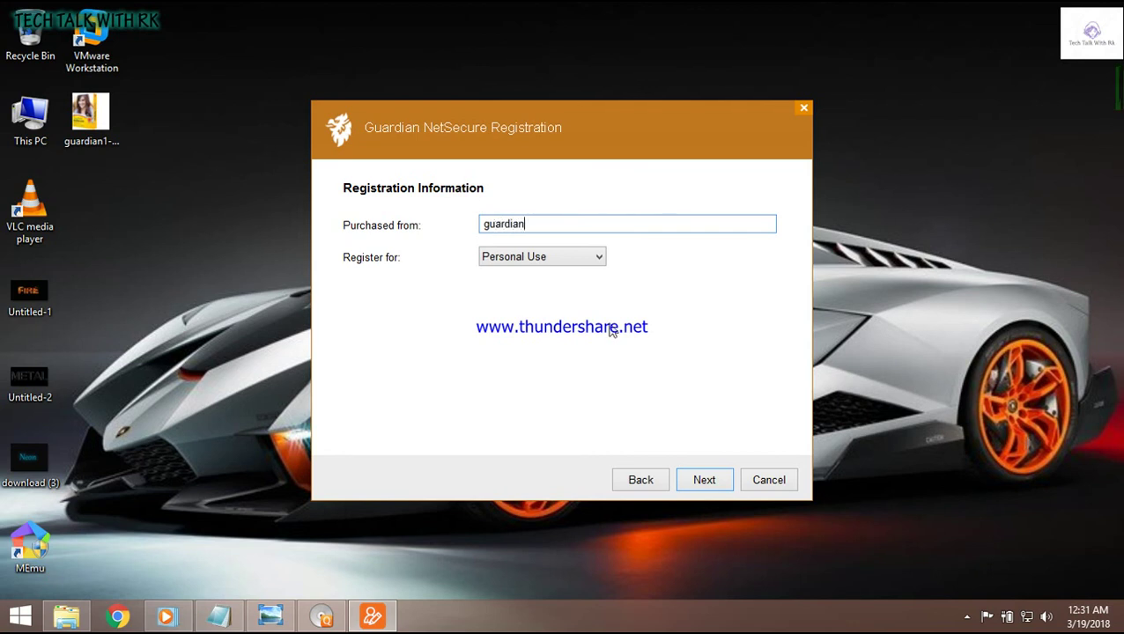
# Step: Enter the user's name and e-mail address, paste the e-mail into Confirm Email, then go to Contact Number
pyautogui.click(706, 492)
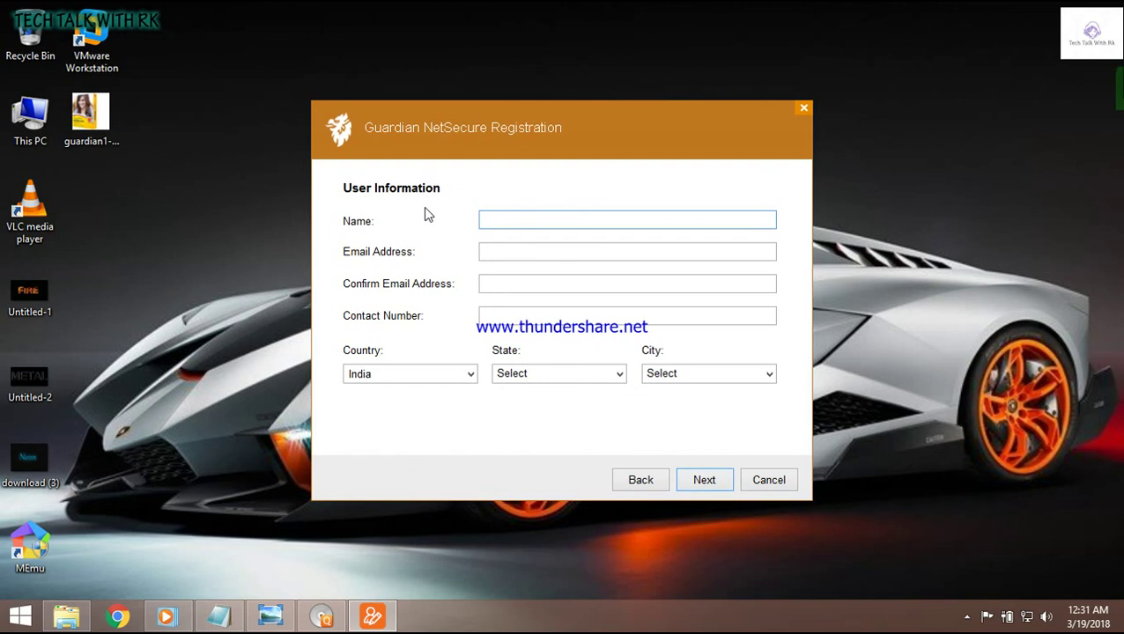
pyautogui.write('rukshaar')
pyautogui.click(505, 251)
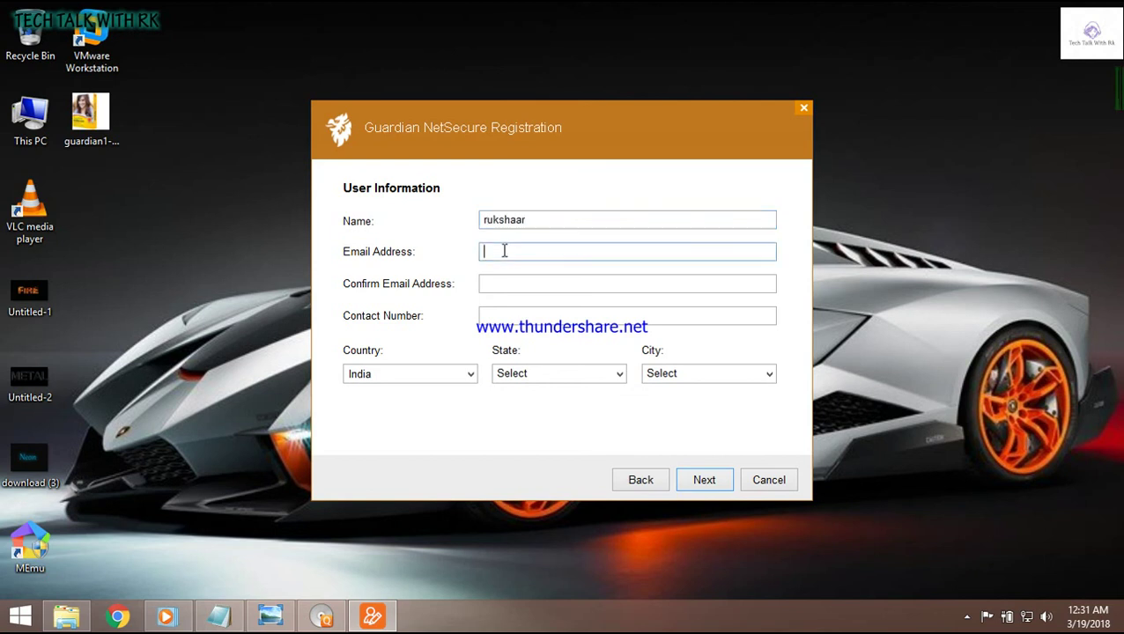
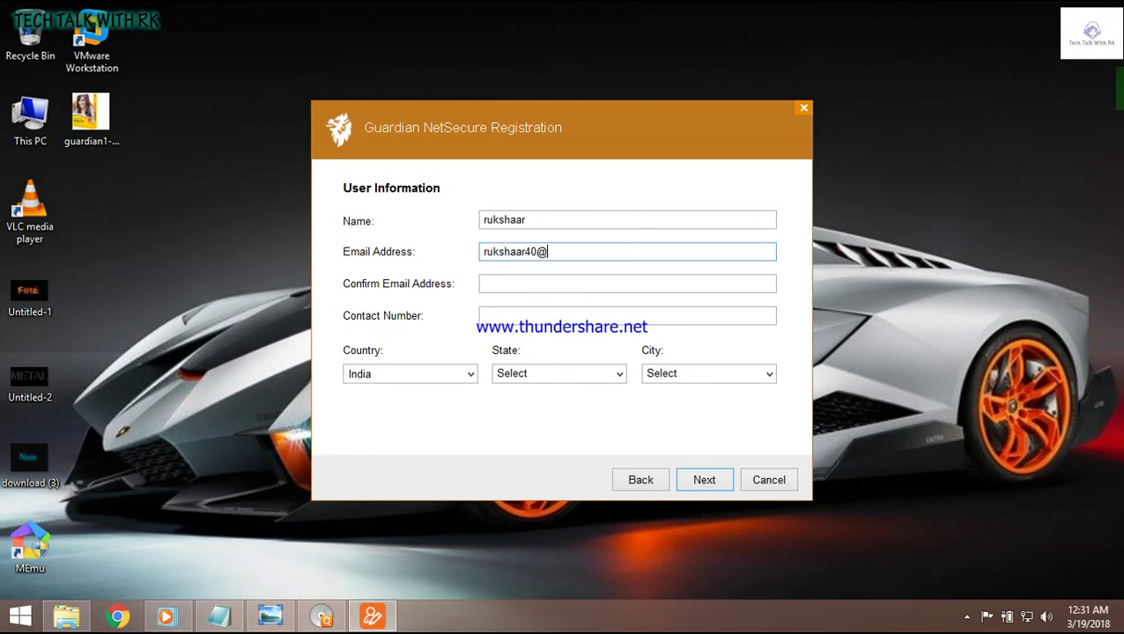
pyautogui.click(511, 278)
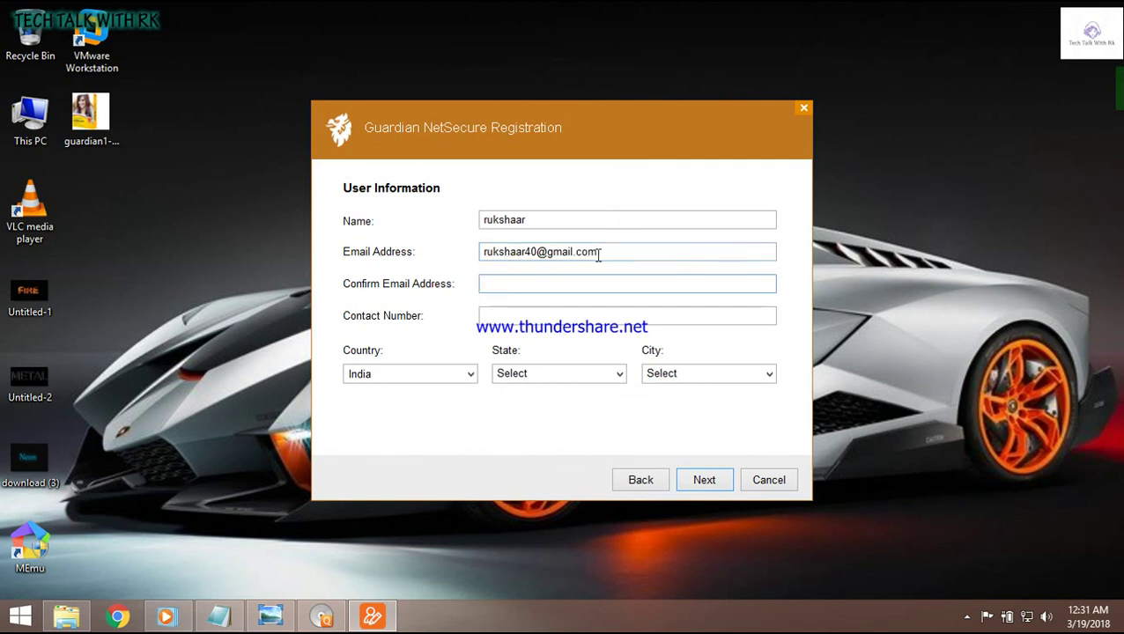
pyautogui.moveTo(598, 255); pyautogui.dragTo(482, 258)
pyautogui.hotkey('ctrl', 'v')
pyautogui.click(533, 321)
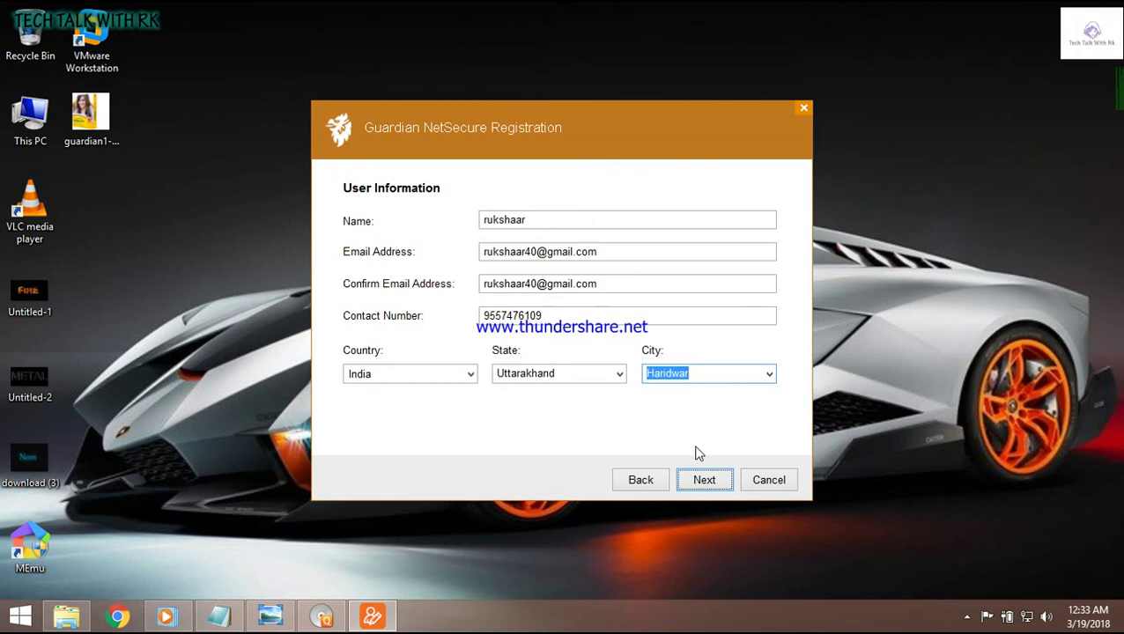
# Step: Dismiss the tray popup and news notification, then advance to the registration summary
pyautogui.click(967, 617)
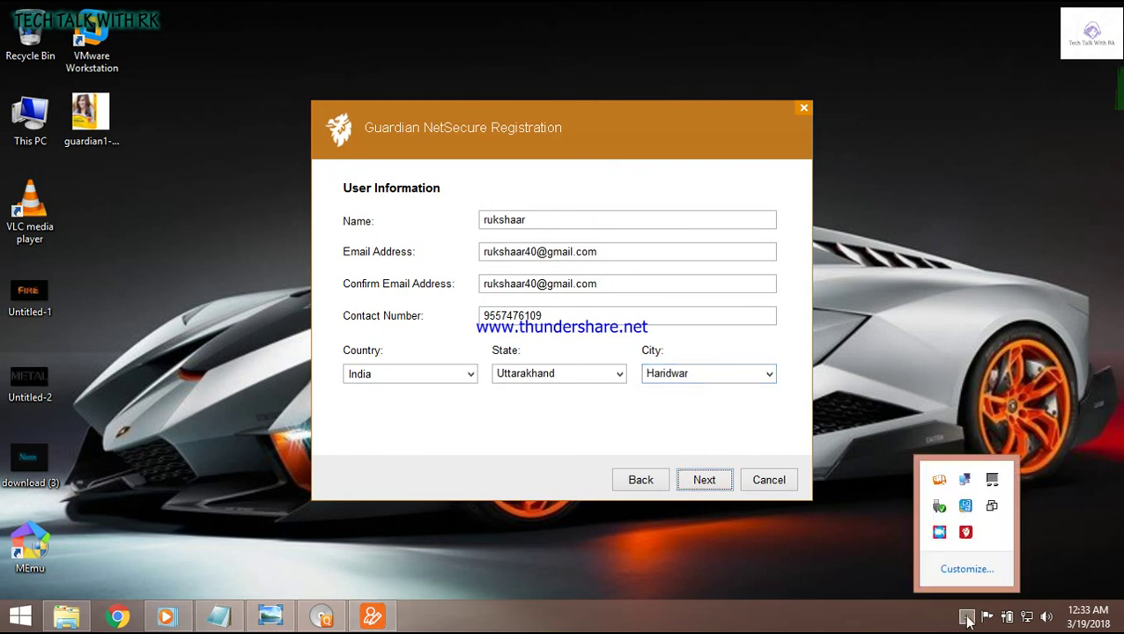
pyautogui.click(898, 558)
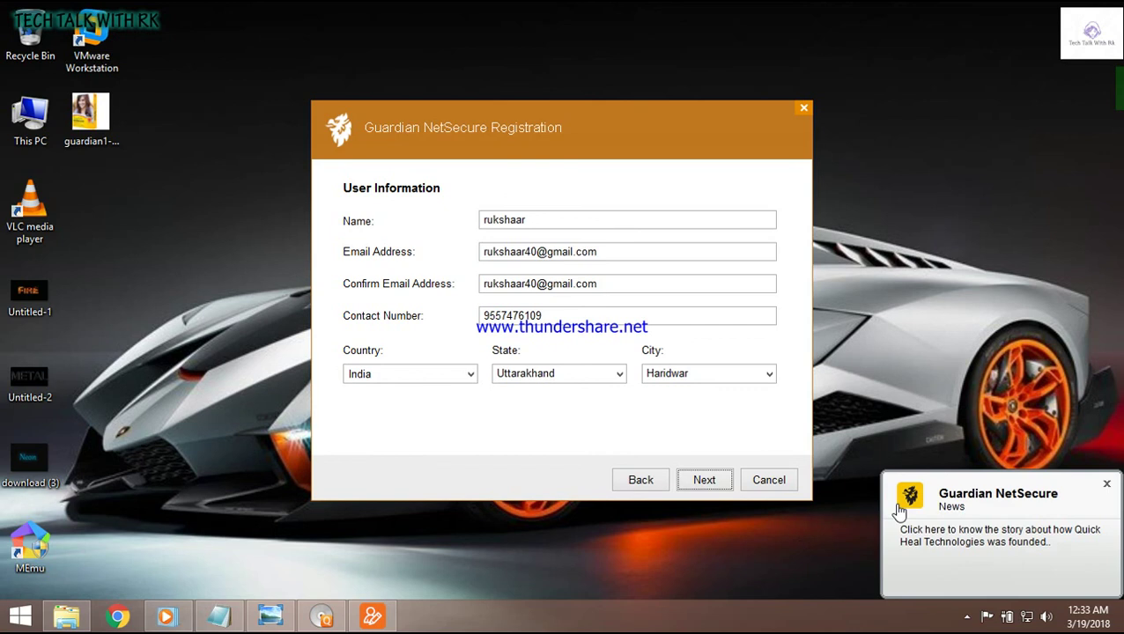
pyautogui.click(899, 511)
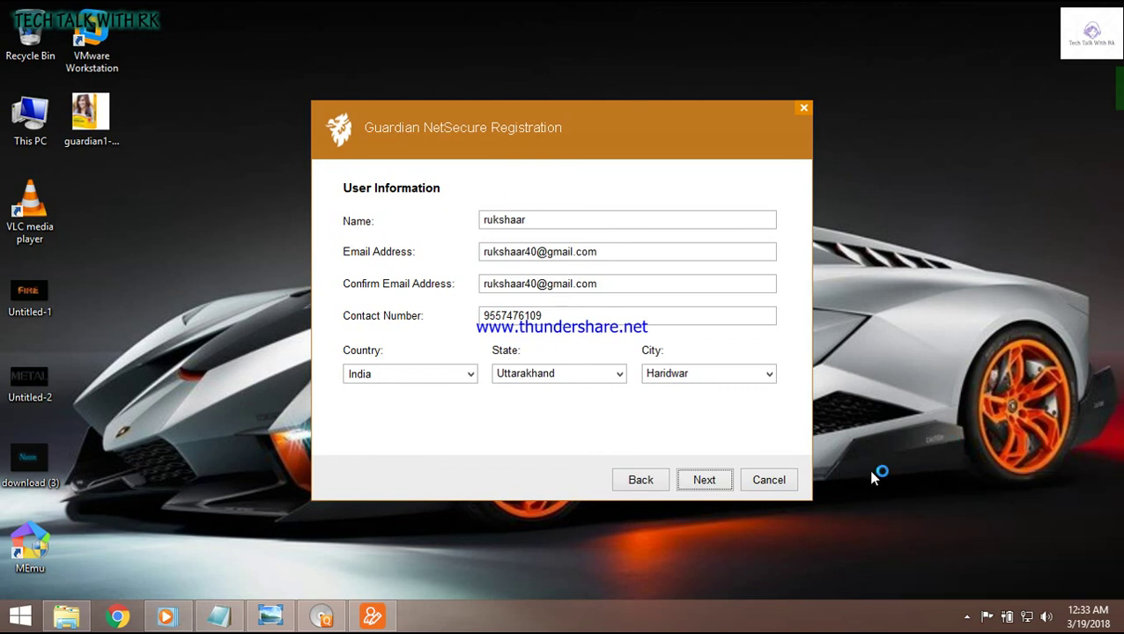
pyautogui.click(724, 487)
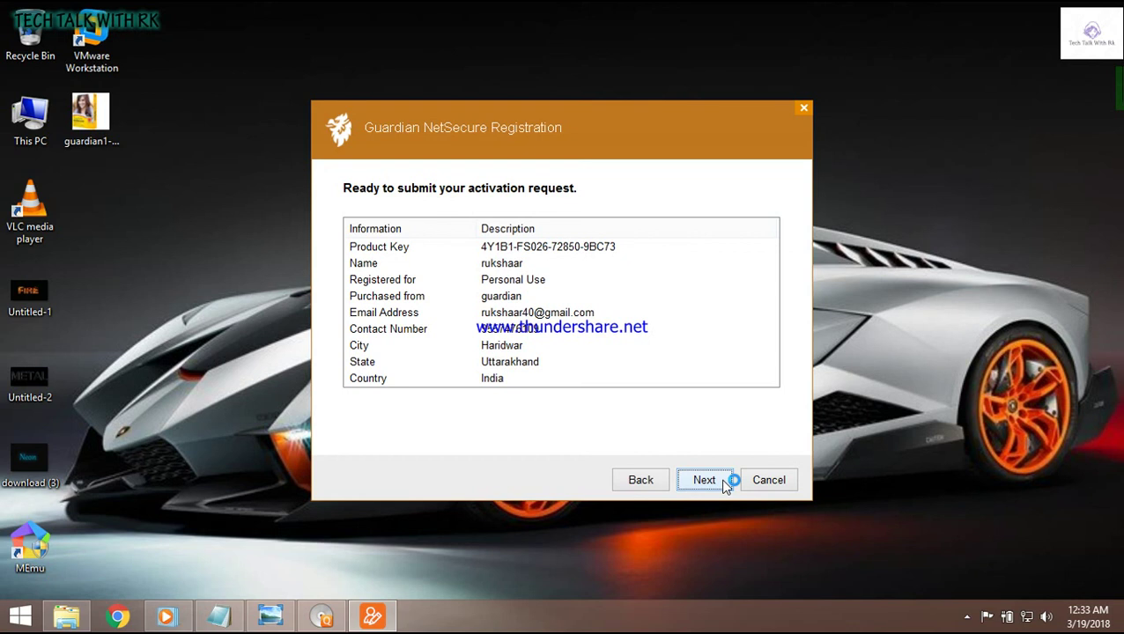
# Step: Close the browser window that opened, submit the activation request, and finish registration
pyautogui.click(724, 487)
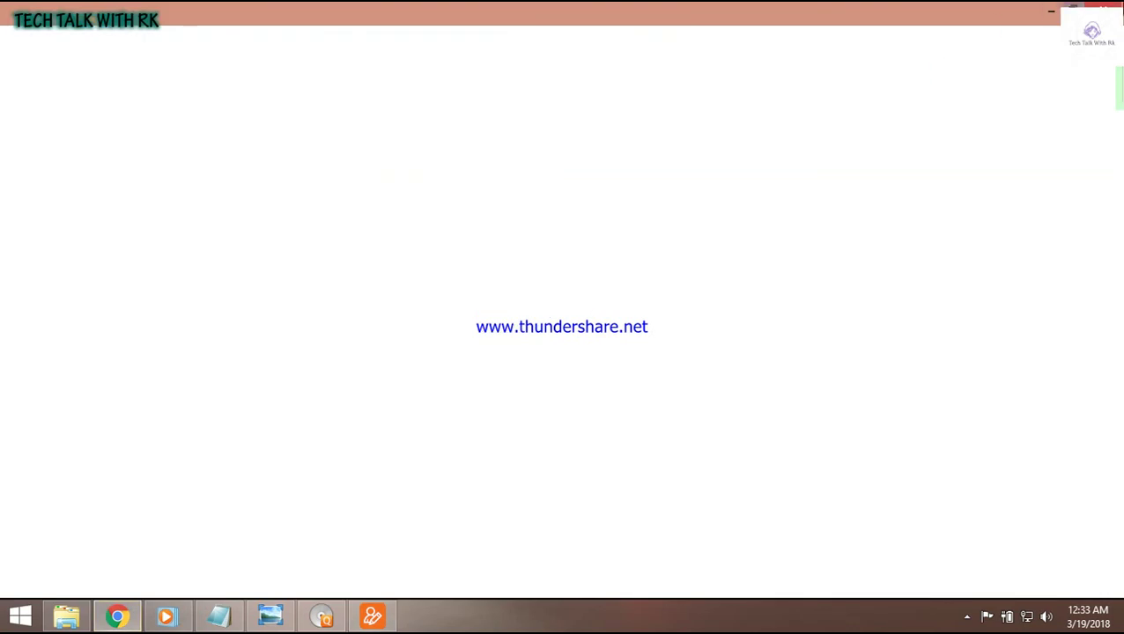
pyautogui.click(1104, 9)
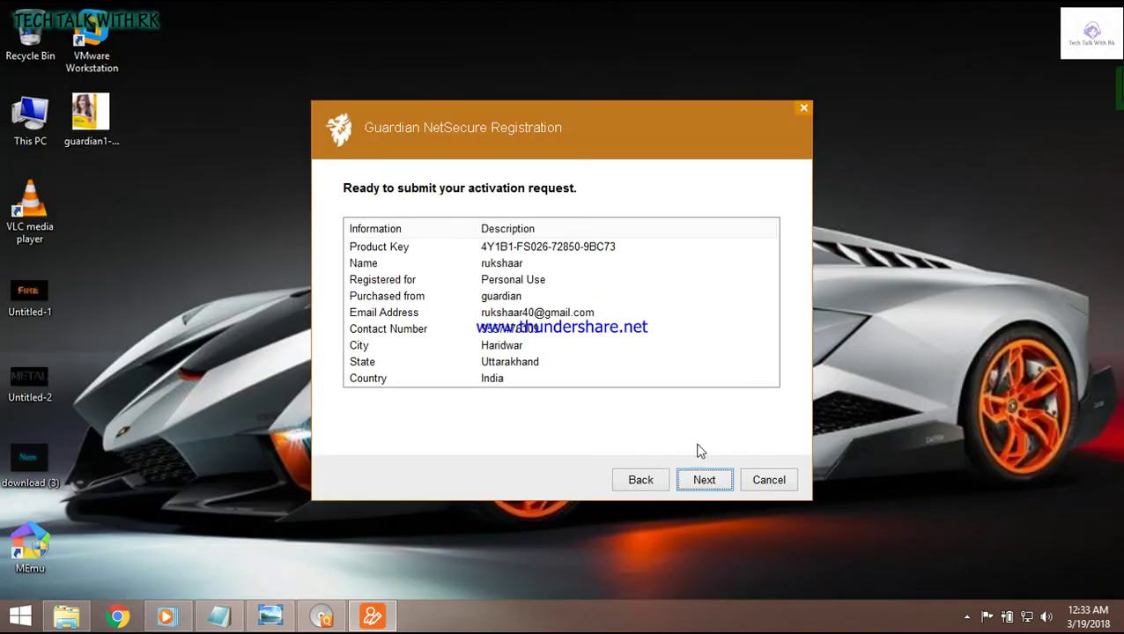
pyautogui.click(712, 487)
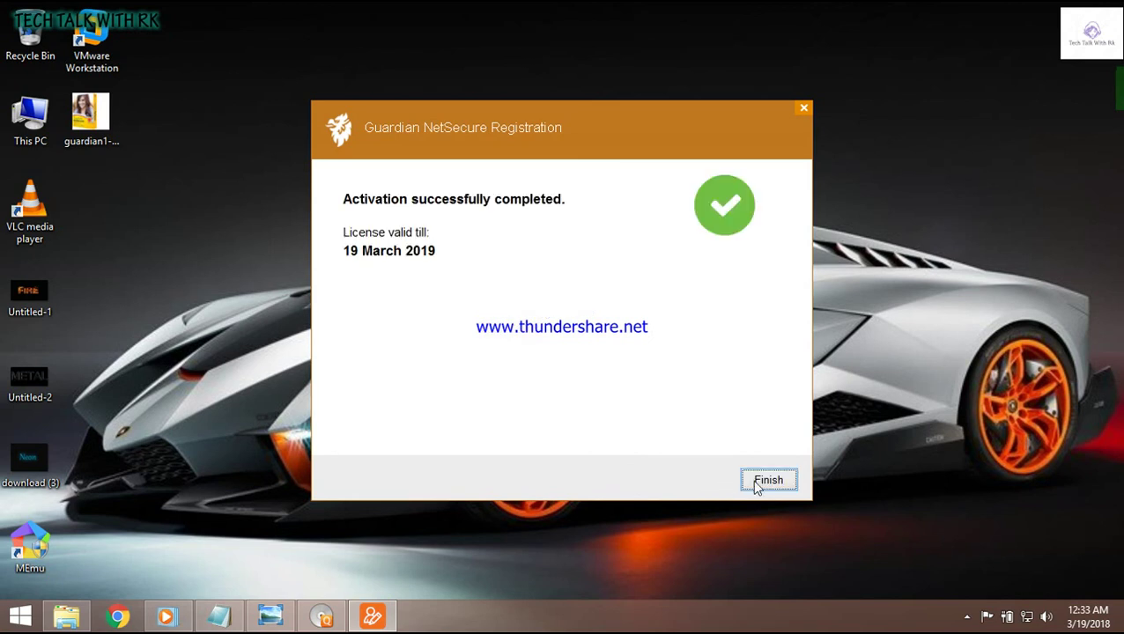
pyautogui.click(753, 479)
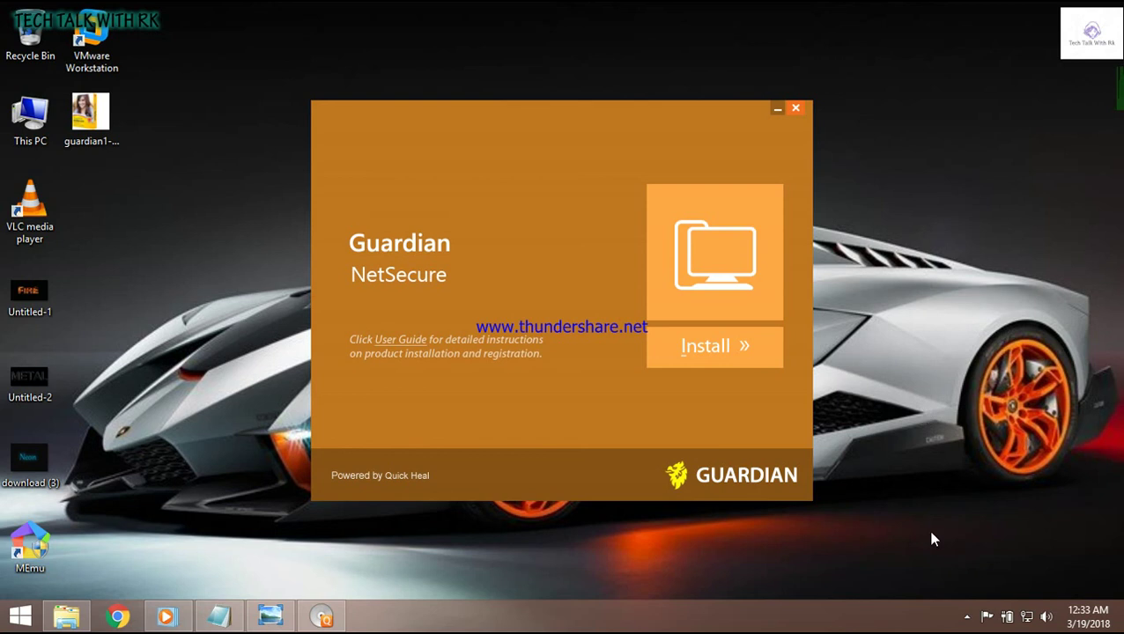
# Step: Minimize the screen recorder from the system tray and close the Guardian NetSecure installer window
pyautogui.click(966, 617)
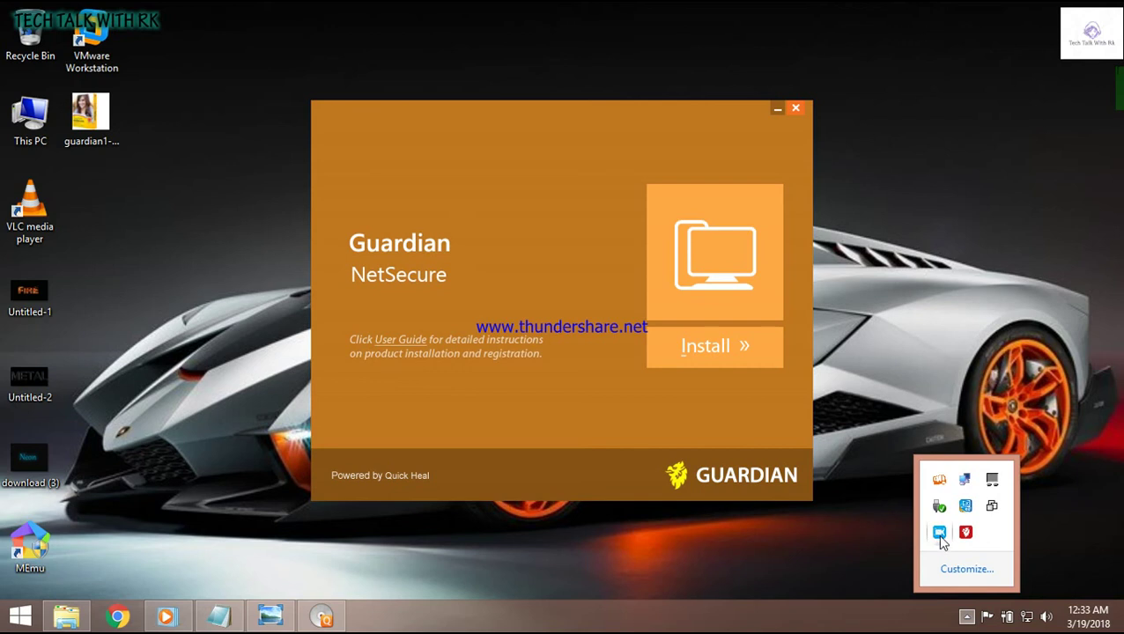
pyautogui.click(940, 535)
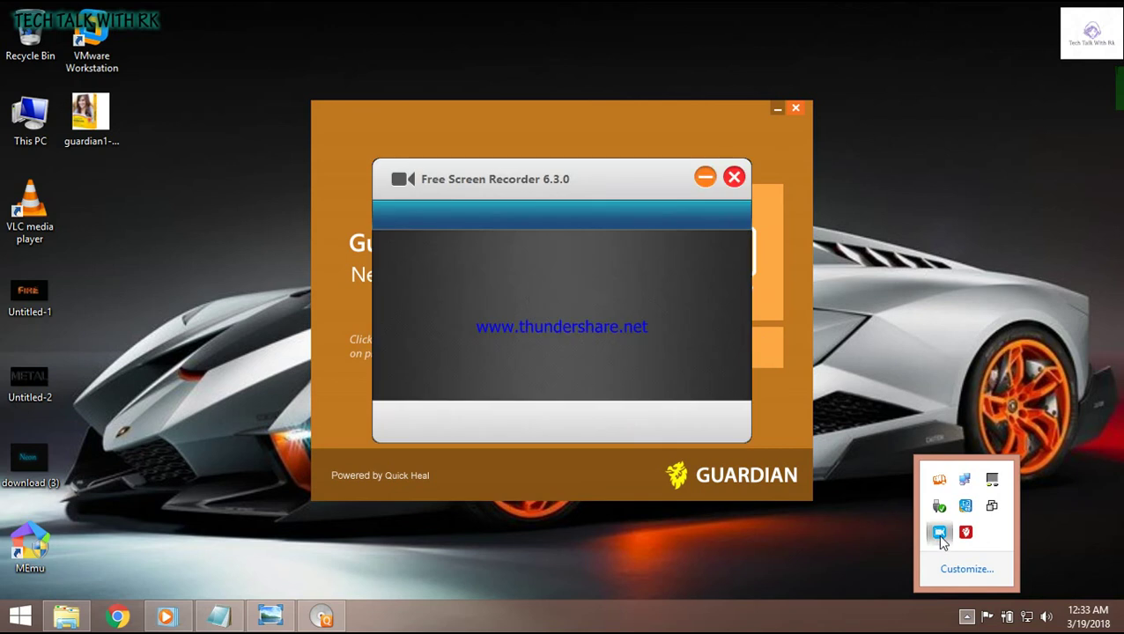
pyautogui.click(705, 177)
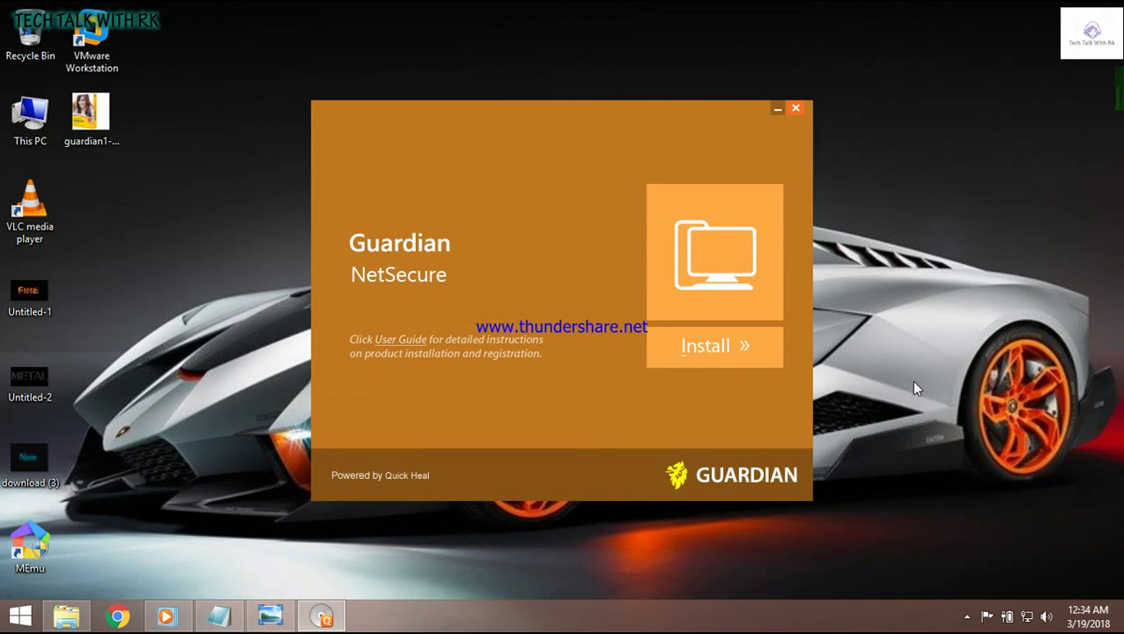
pyautogui.click(795, 112)
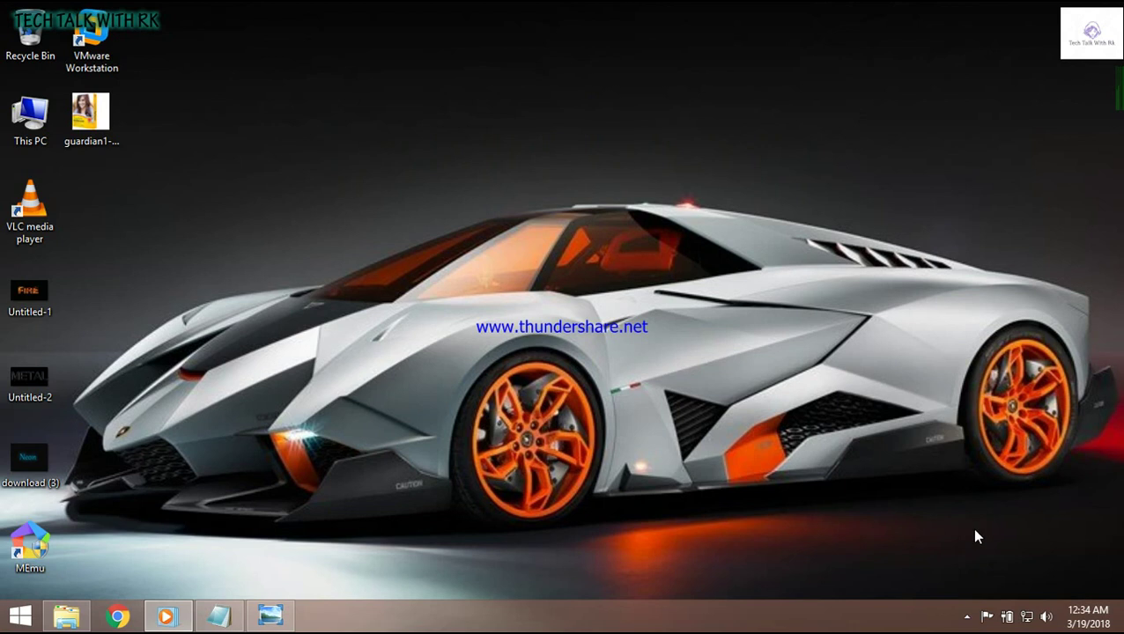